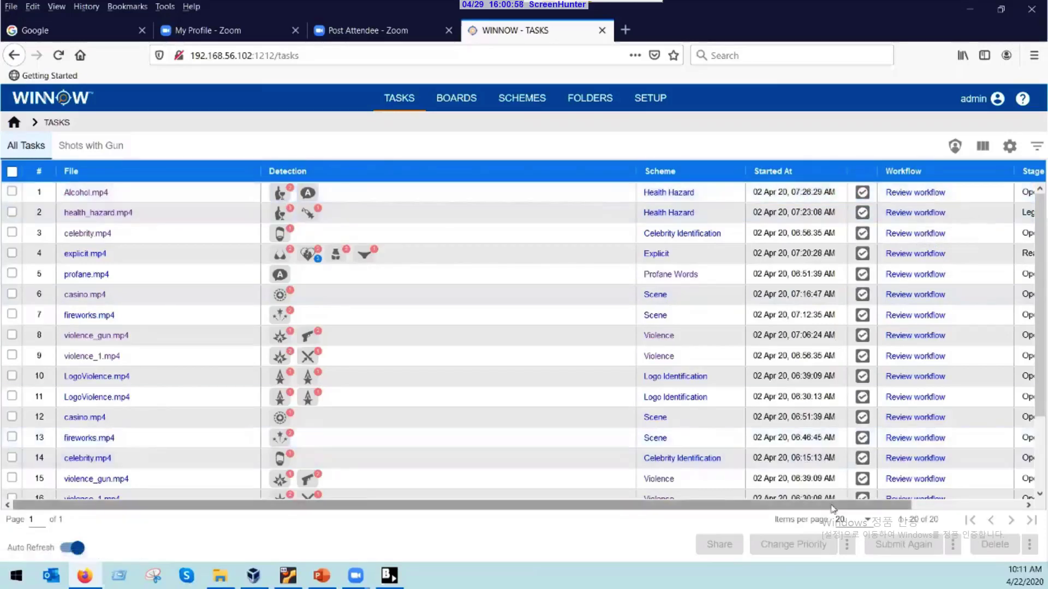
Step: Check the playback and download options for the first listed task, and open the Alcohol.mp4 task
left_click_drag(807, 505, 908, 505)
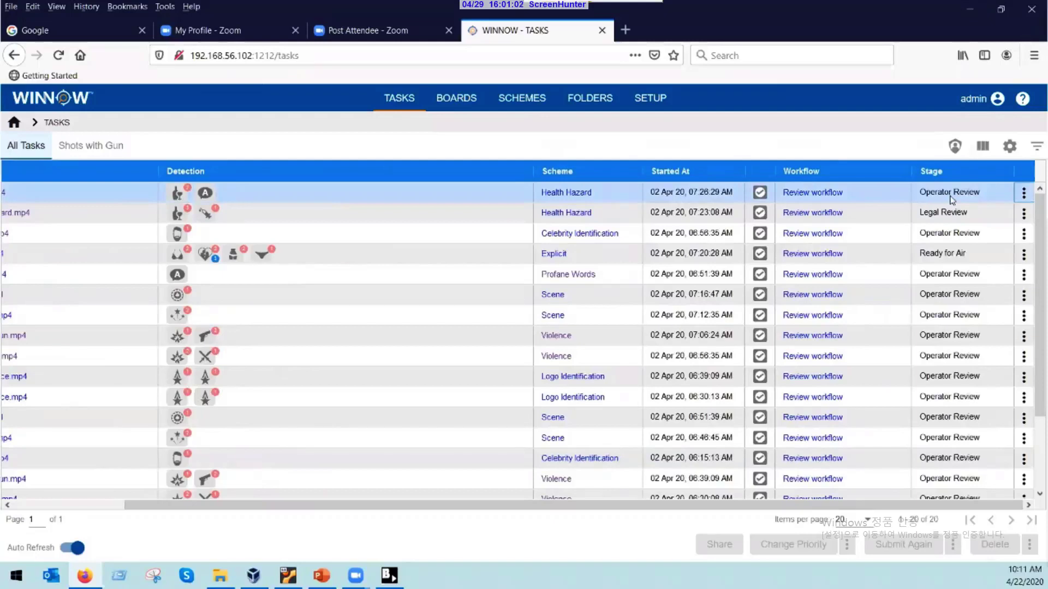
left_click(1023, 195)
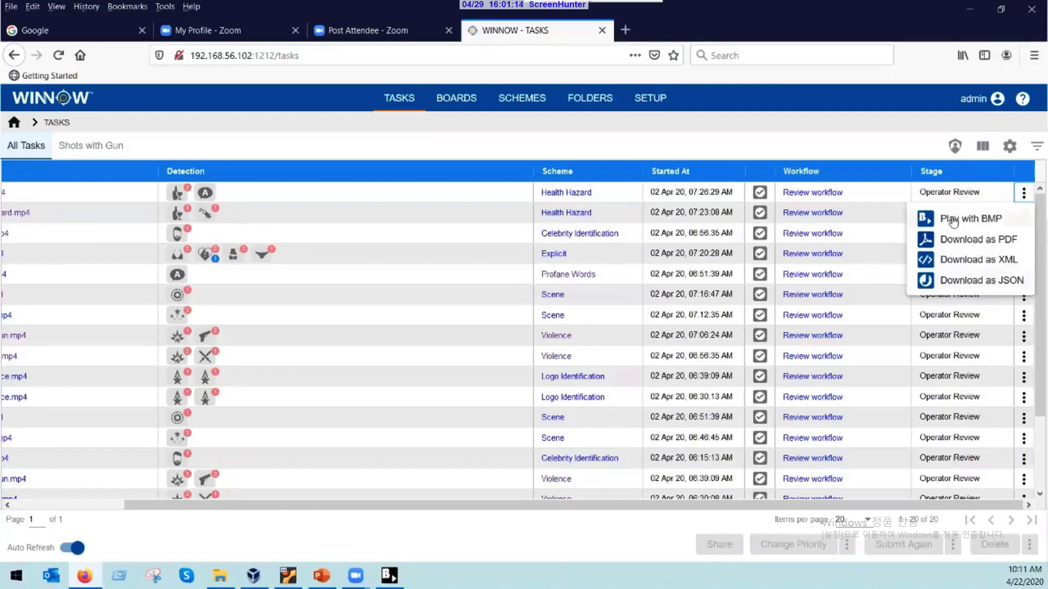
left_click(72, 505)
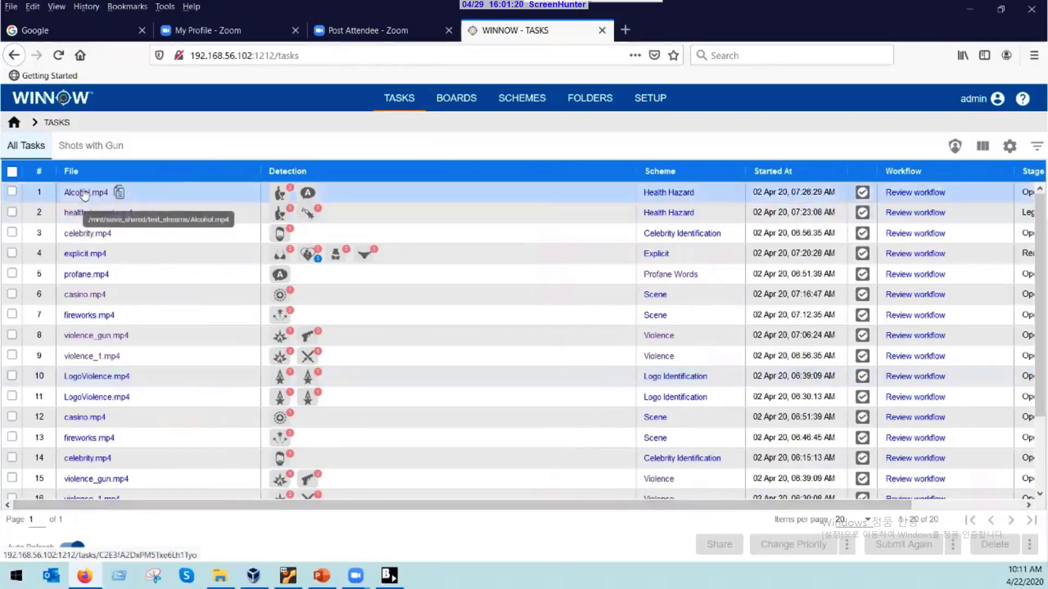
left_click(106, 193)
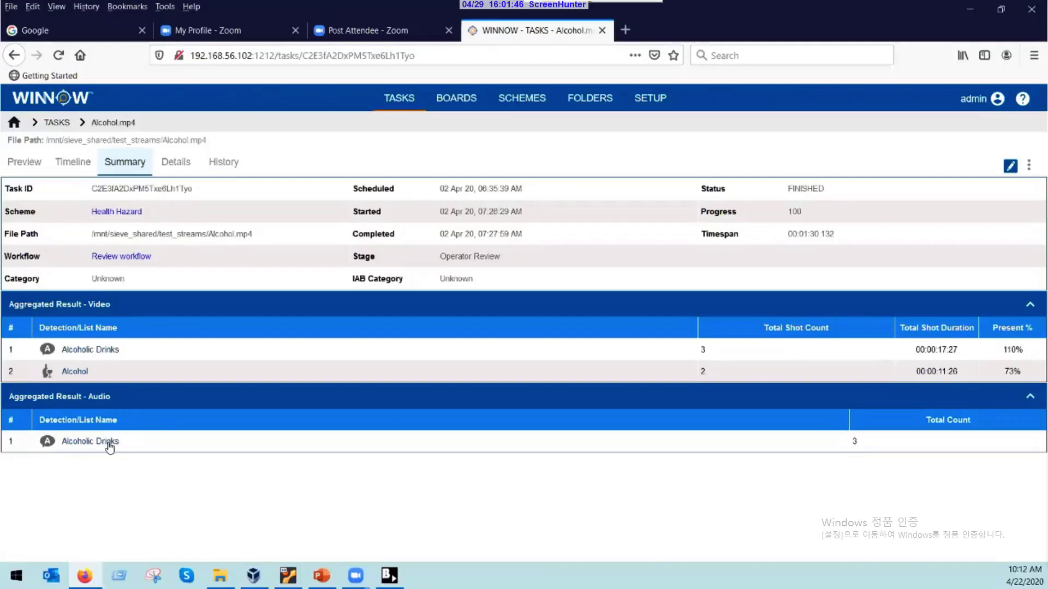
Step: Preview the Alcohol.mp4 frames for the Alcohol and Alcoholic Drinks video detections, viewing frame 00:00:00:21 enlarged and closing it again
left_click(28, 167)
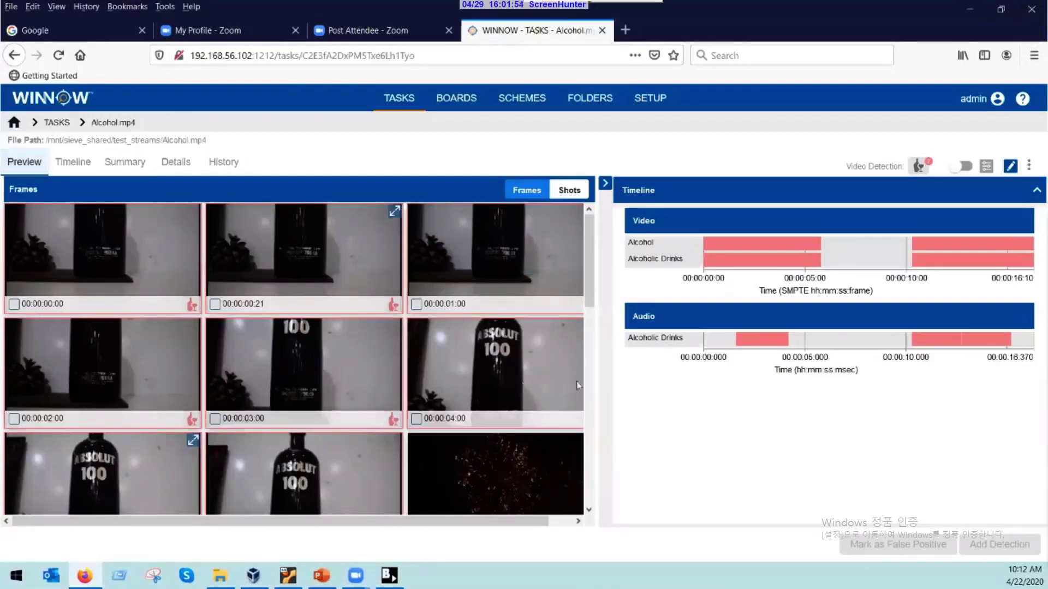
left_click(742, 251)
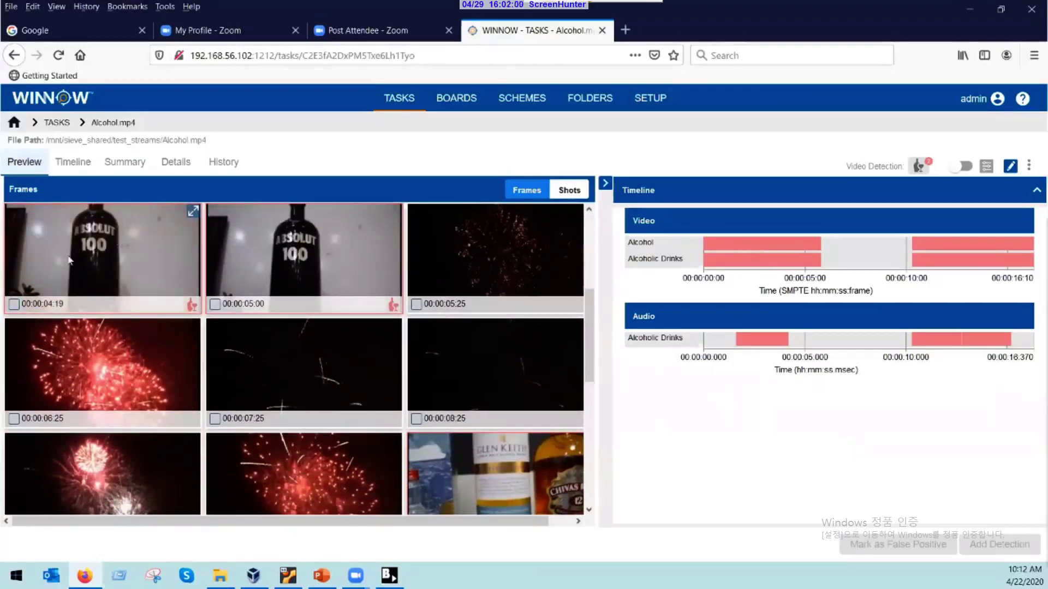
mouse_move(99, 250)
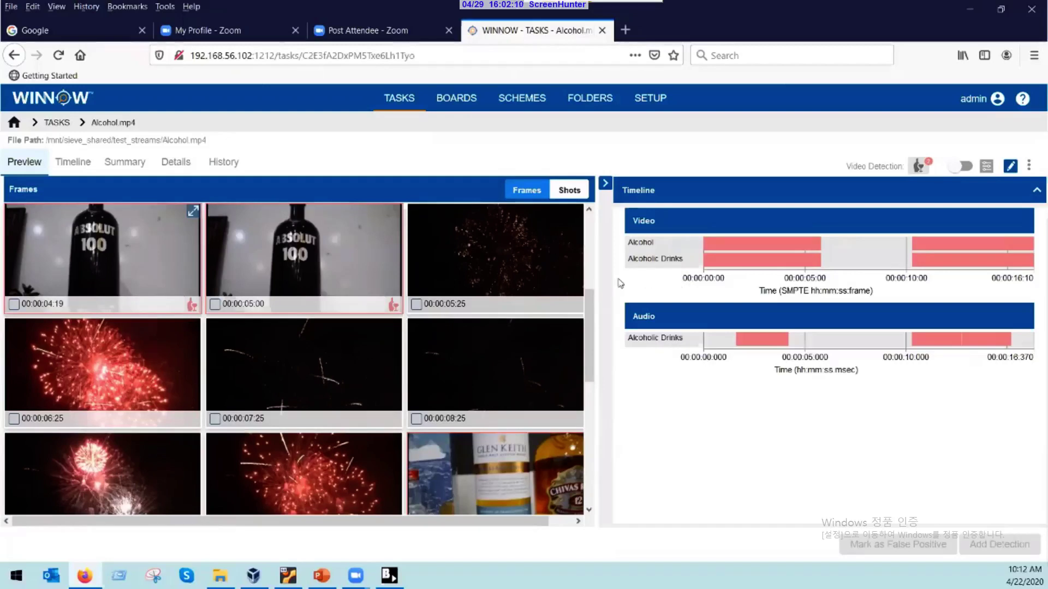
left_click(741, 267)
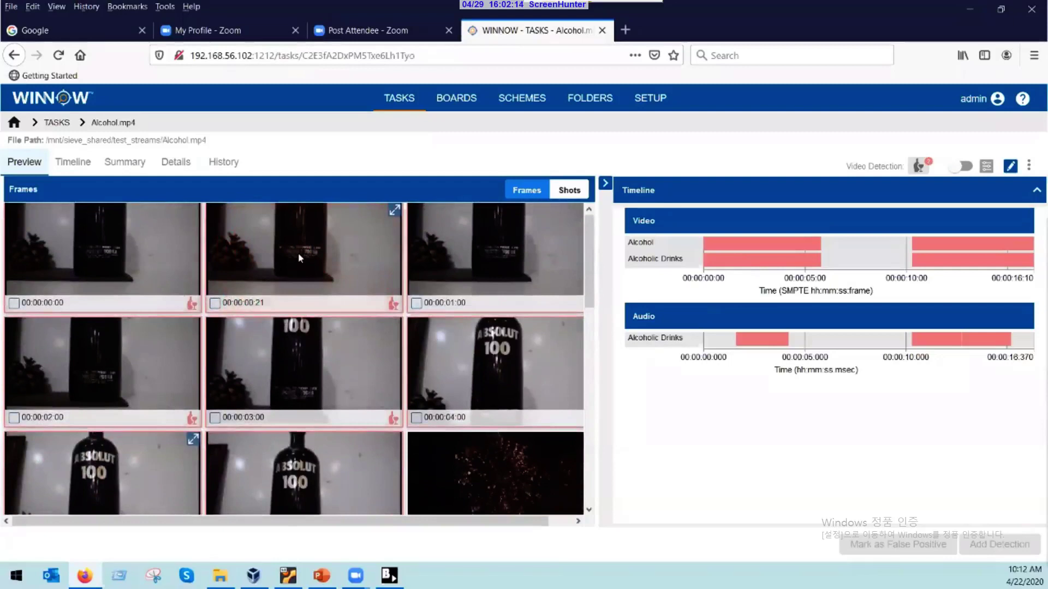
left_click(300, 249)
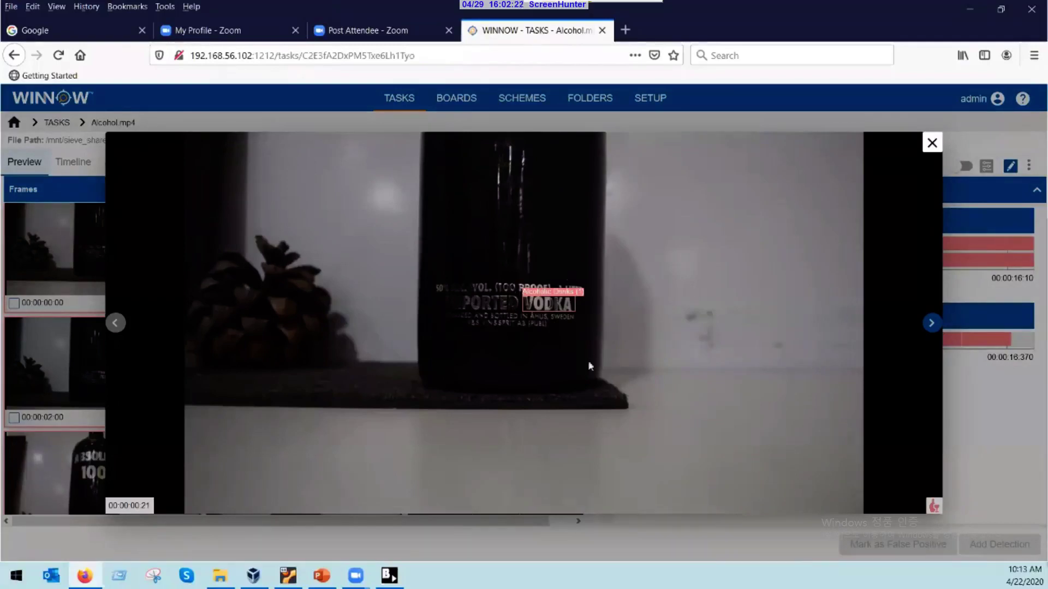
left_click(931, 143)
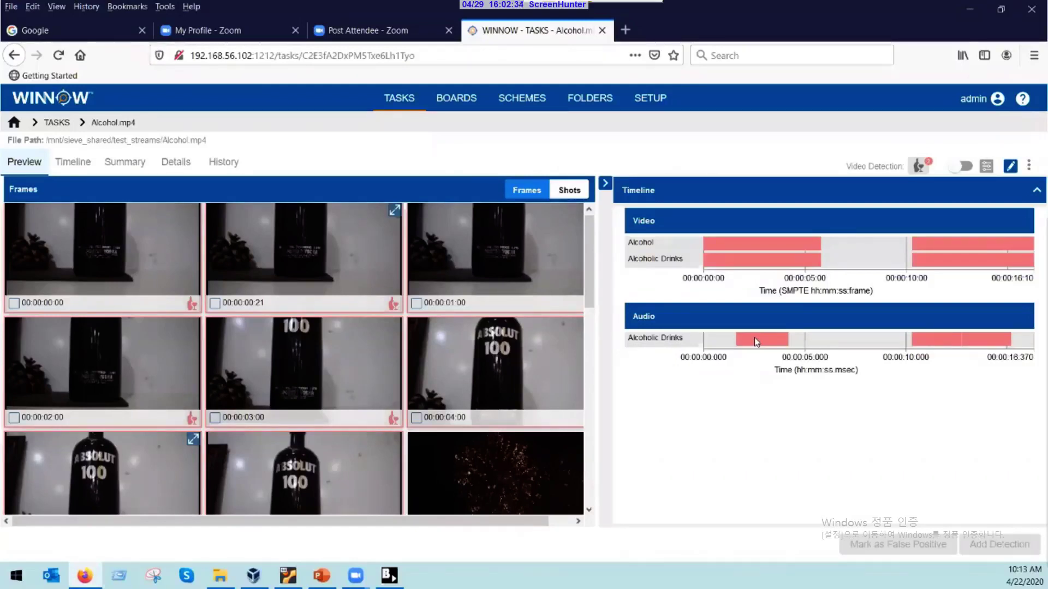
Step: Check the task's export and playback options, and switch to Baton Media Player to review the classified Alcohol.mp4 video
left_click(1030, 167)
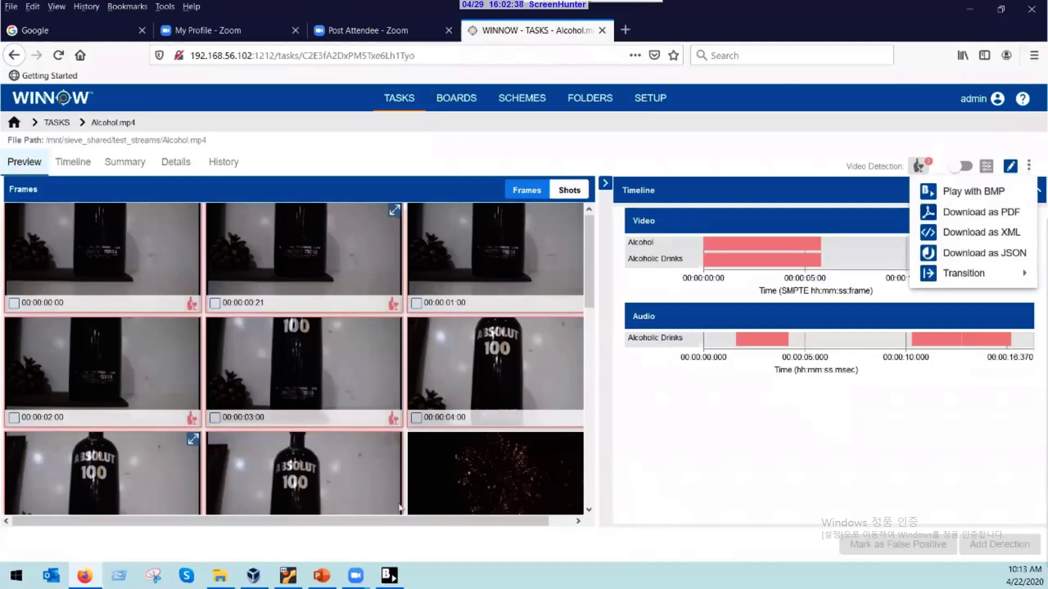
left_click(389, 575)
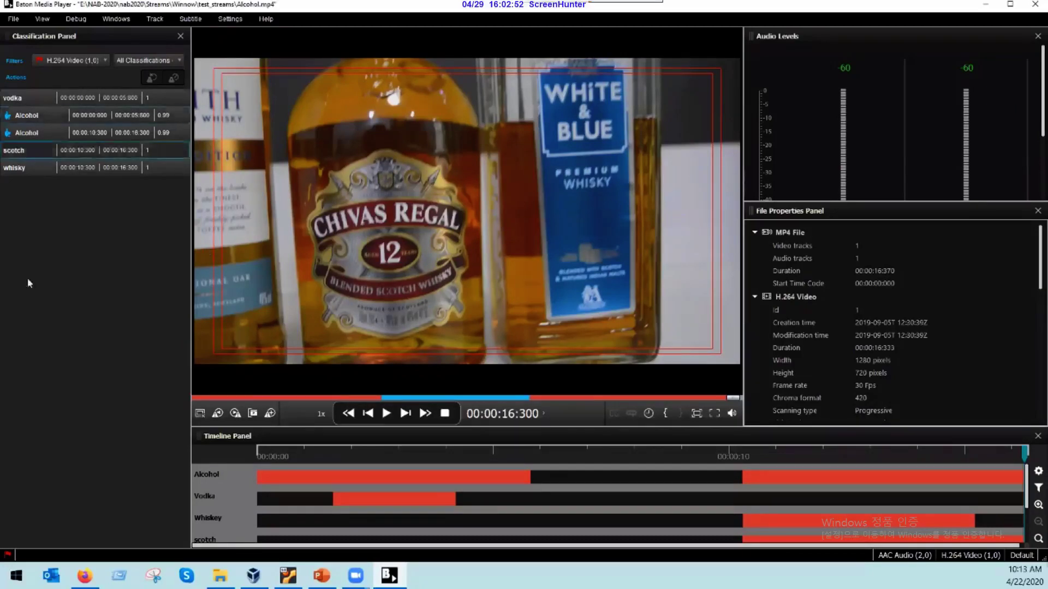
left_click(387, 414)
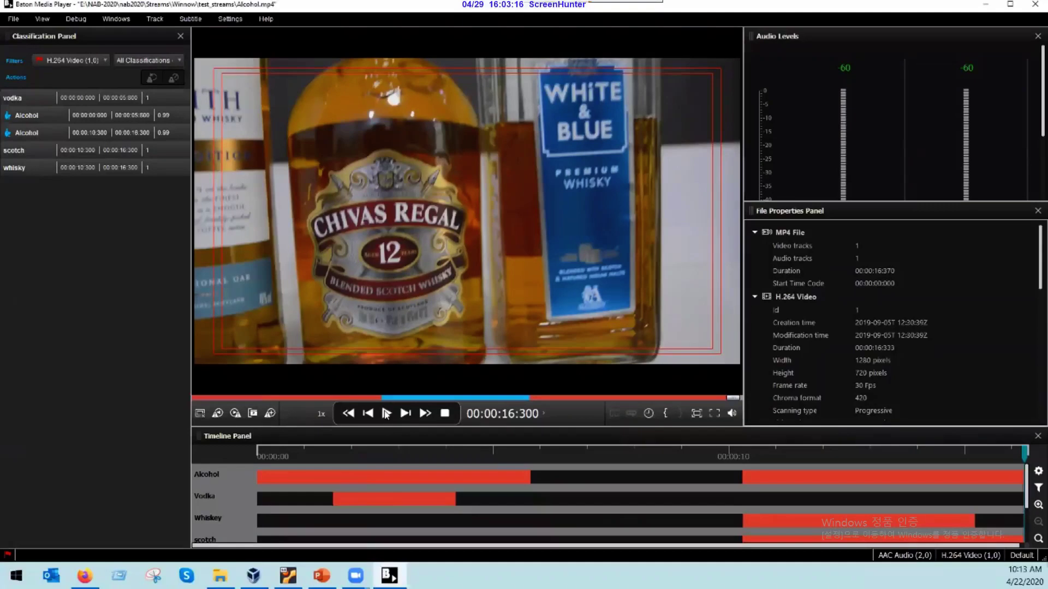
left_click(93, 174)
Step: Filter the classifications to AAC Audio (2,0) and play the Vodka and first Whiskey detections at 1x speed, pausing after each
left_click(86, 60)
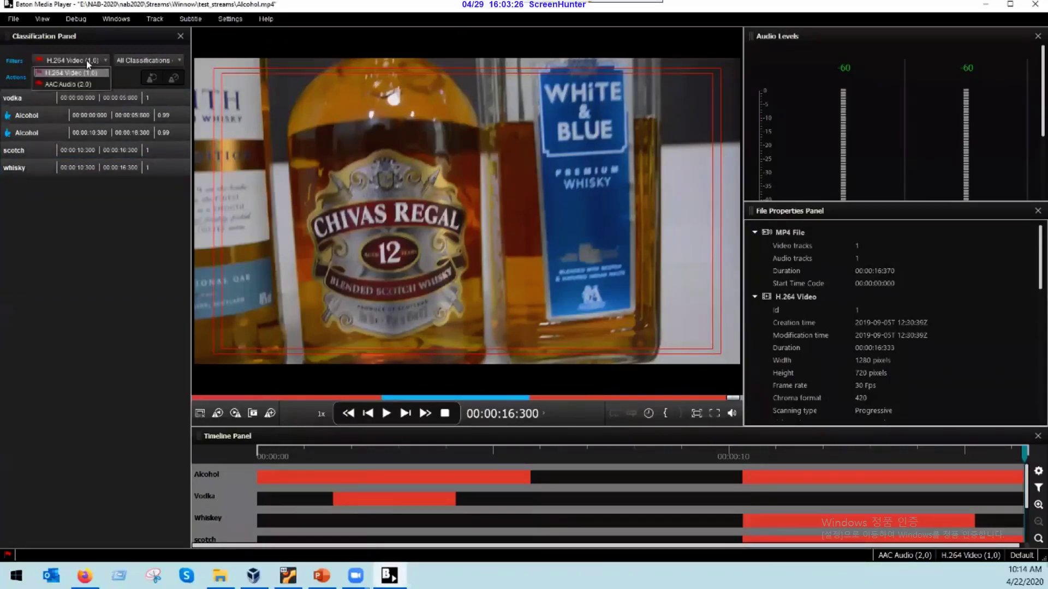
left_click(67, 84)
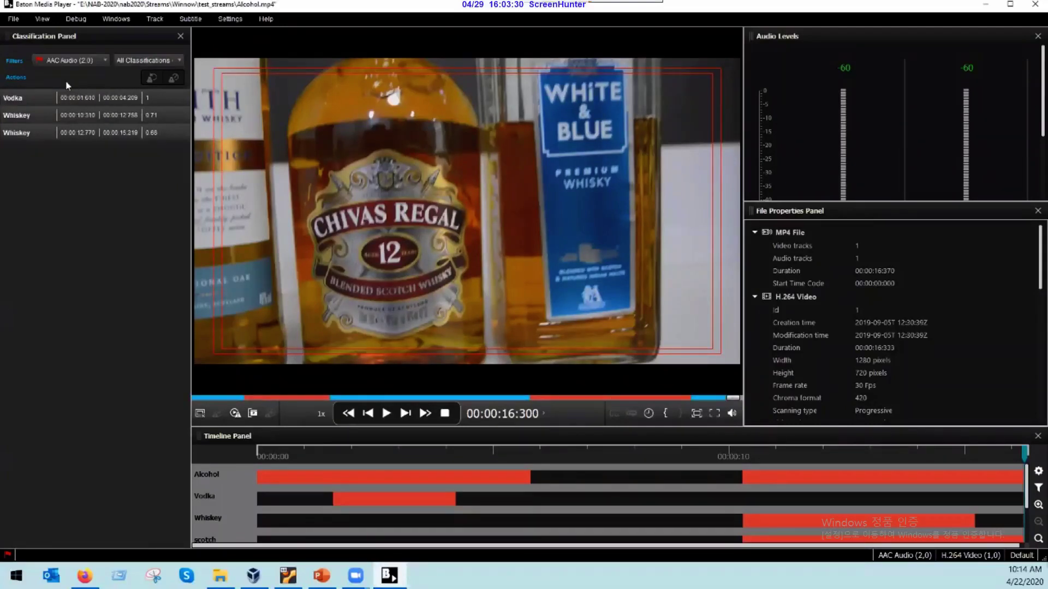
left_click(21, 98)
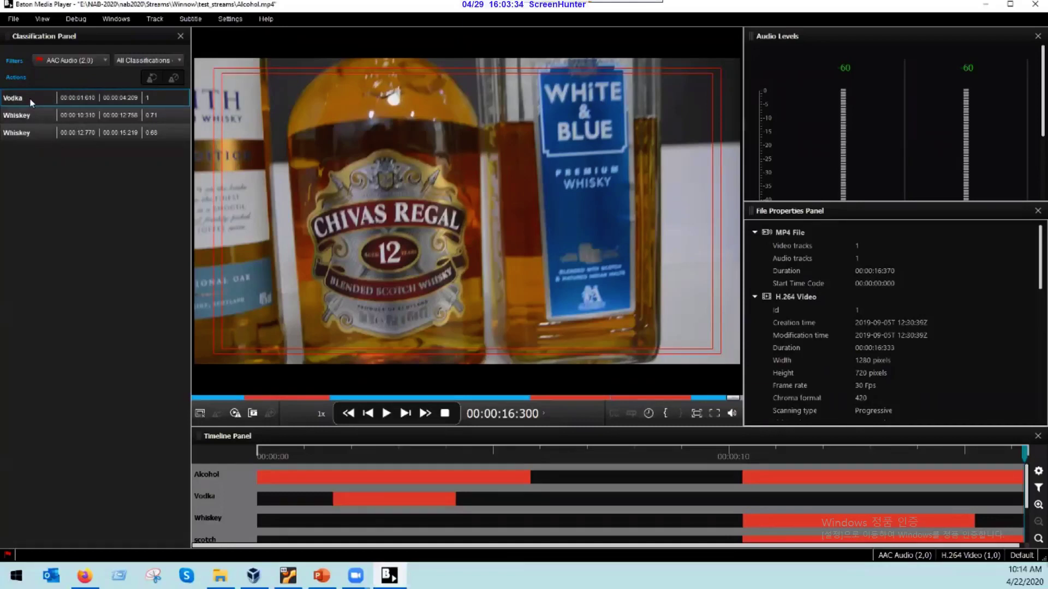
double_click(31, 100)
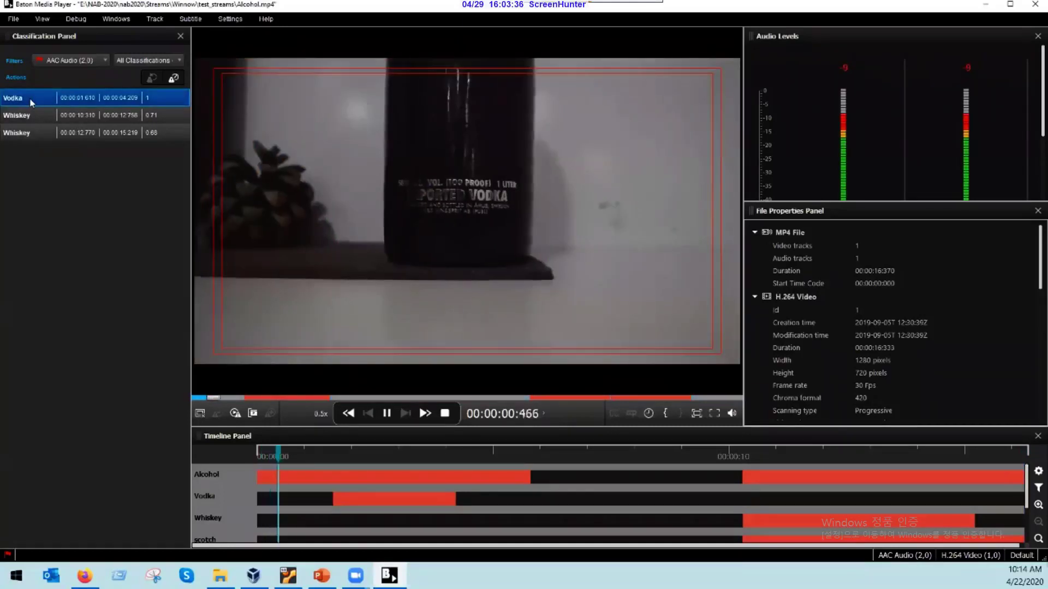
left_click(320, 413)
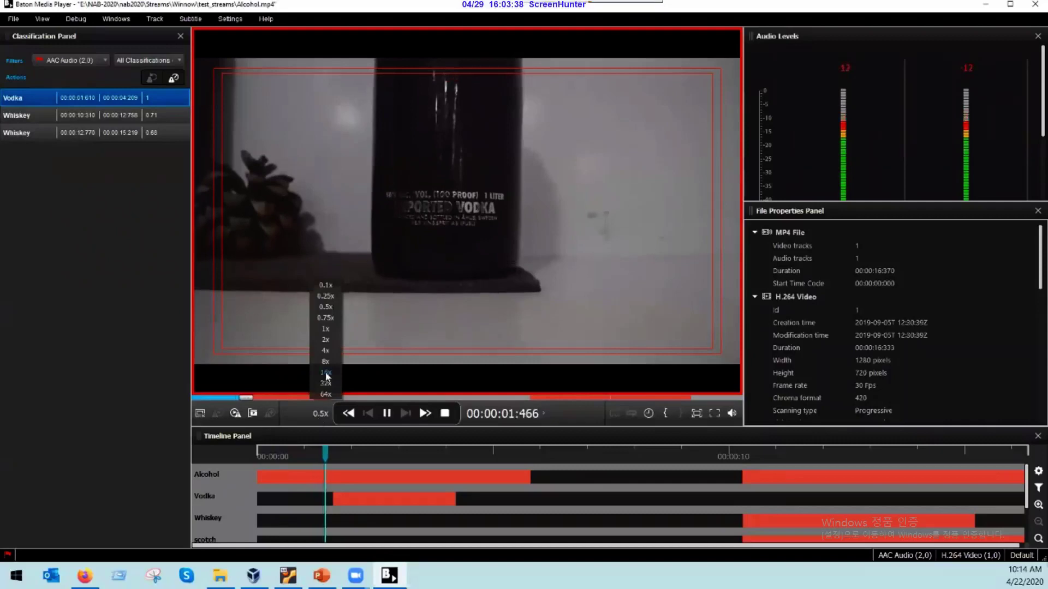
left_click(325, 328)
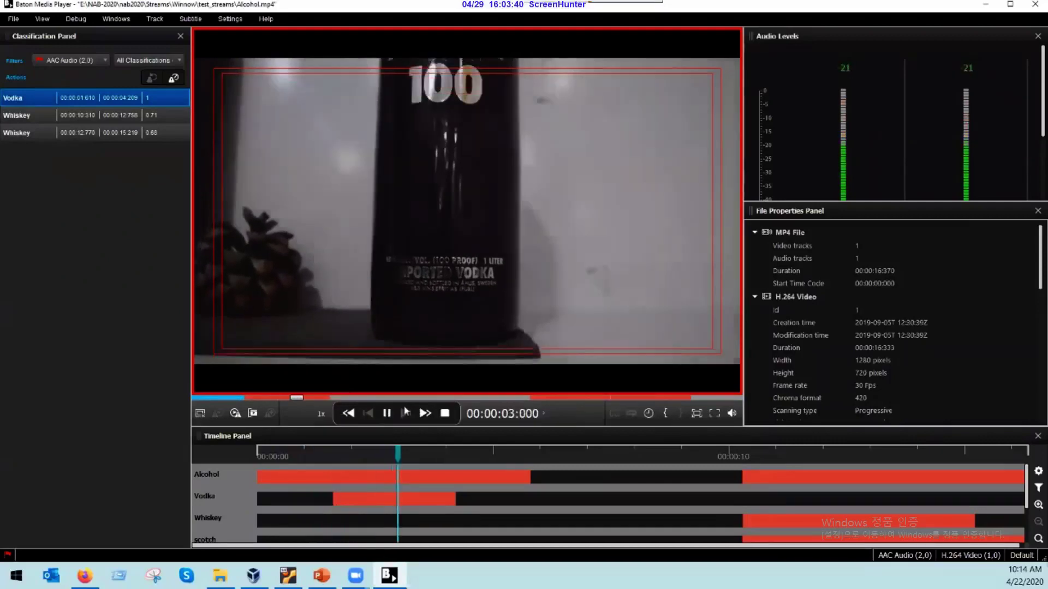
left_click(387, 414)
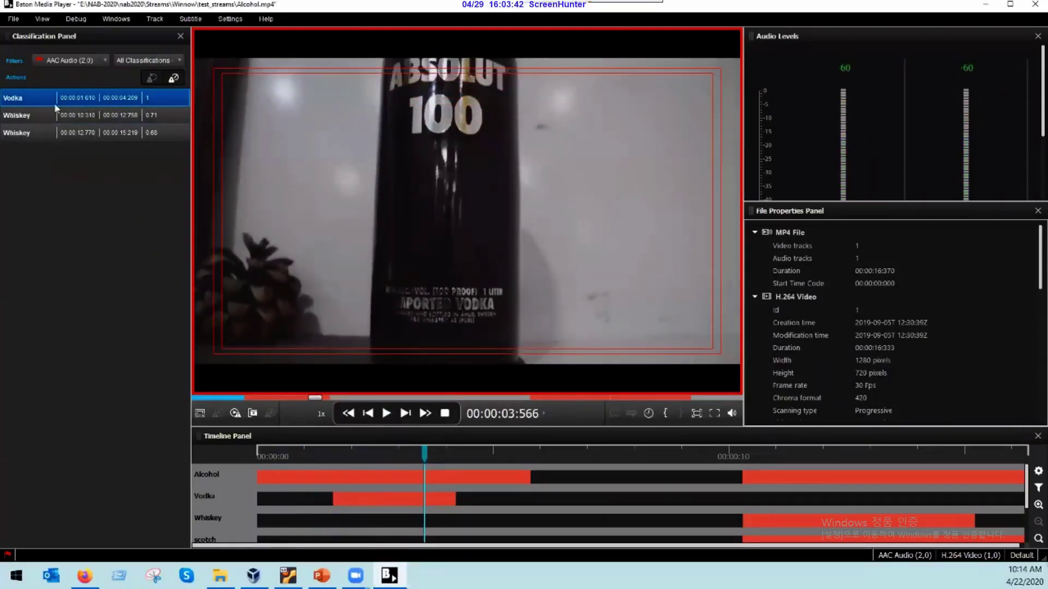
left_click(24, 116)
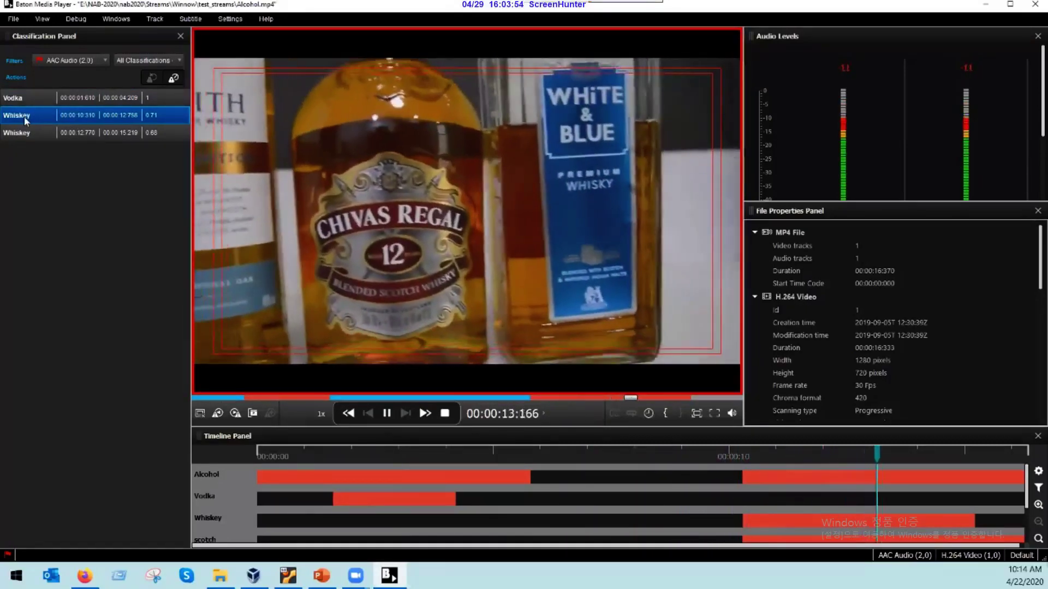
left_click(386, 413)
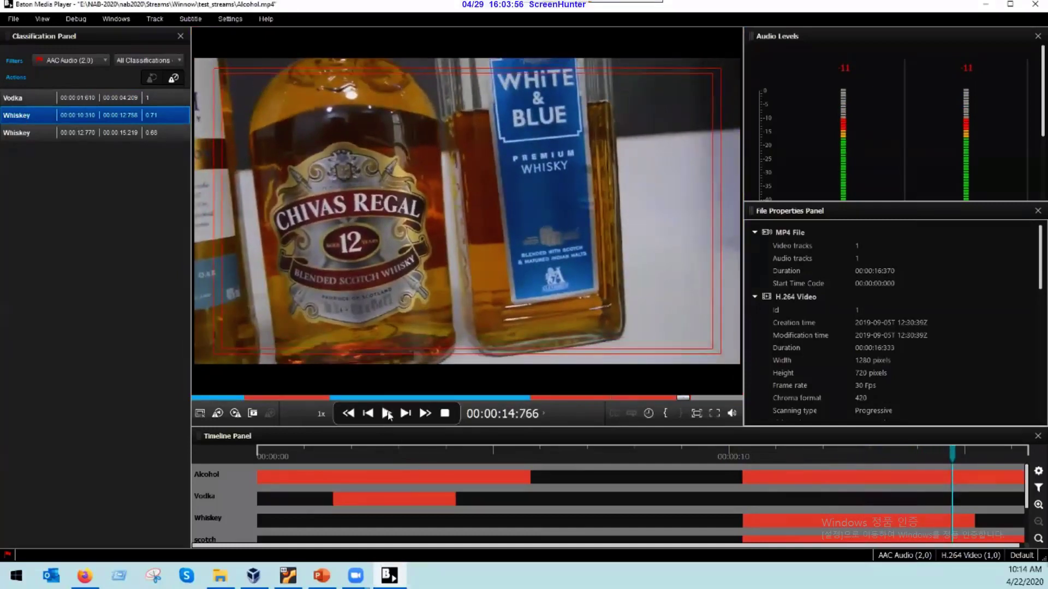
Step: Filter the classifications to H.264 Video (1,0) and inspect the start and end times of the Alcohol segments on the timeline
left_click(77, 61)
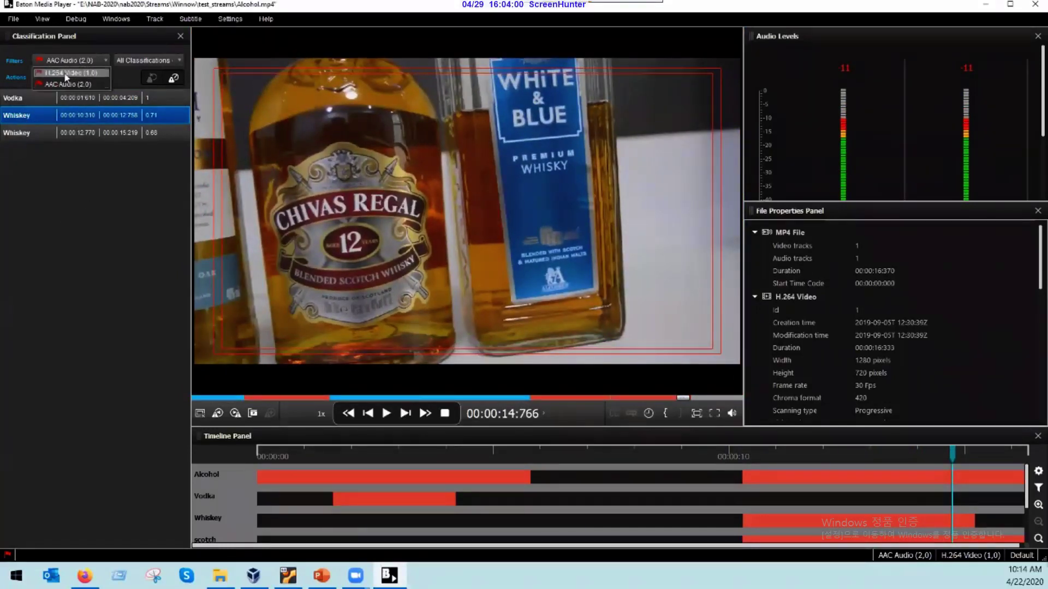
left_click(71, 82)
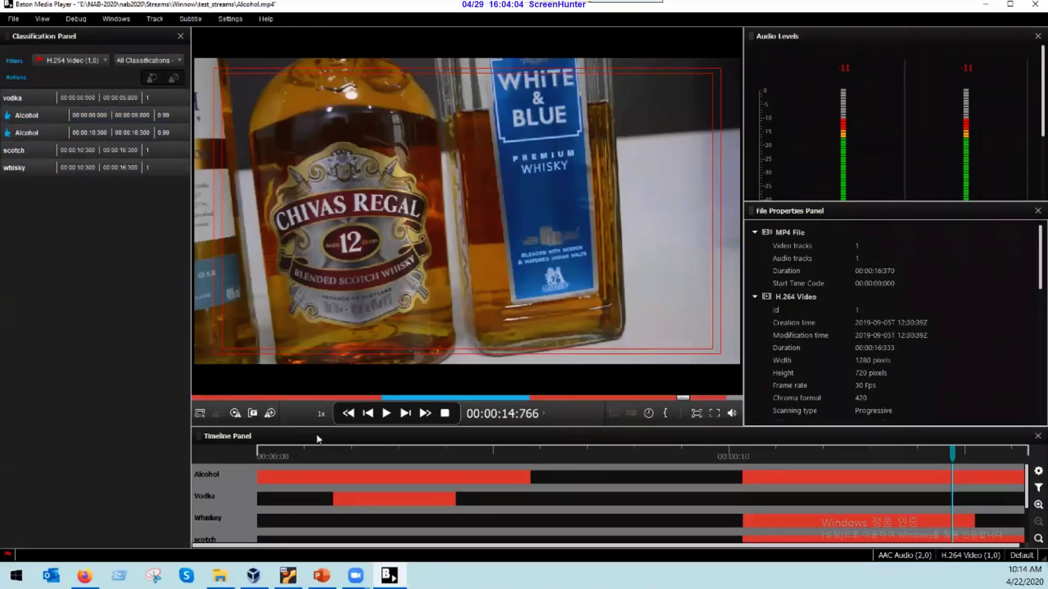
mouse_move(391, 480)
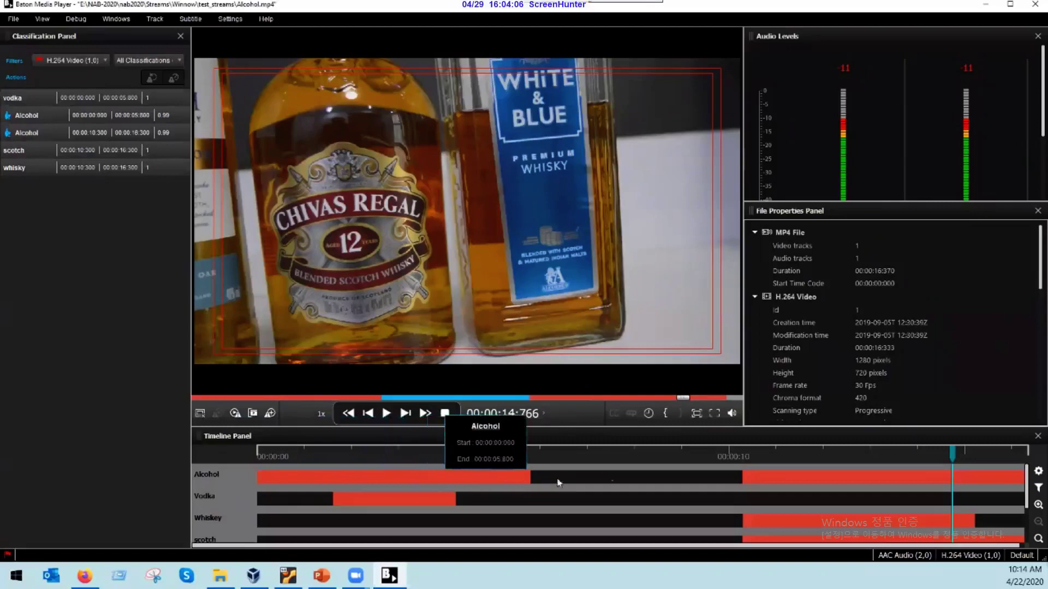
mouse_move(839, 487)
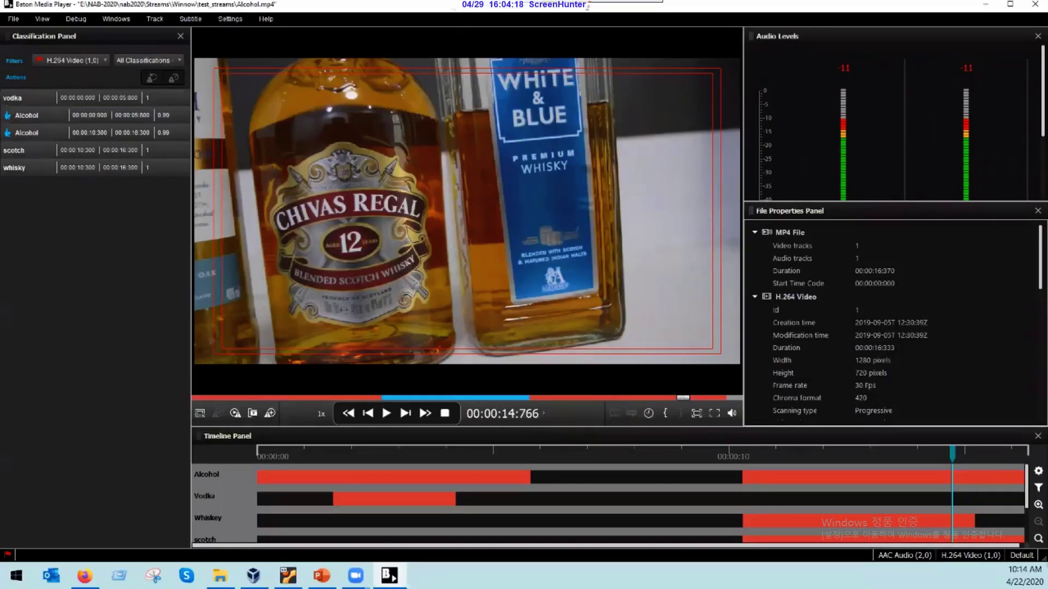
Step: Minimize the player to return to WINNOW, and view the detailed detection list of the Alcohol.mp4 task
left_click(988, 7)
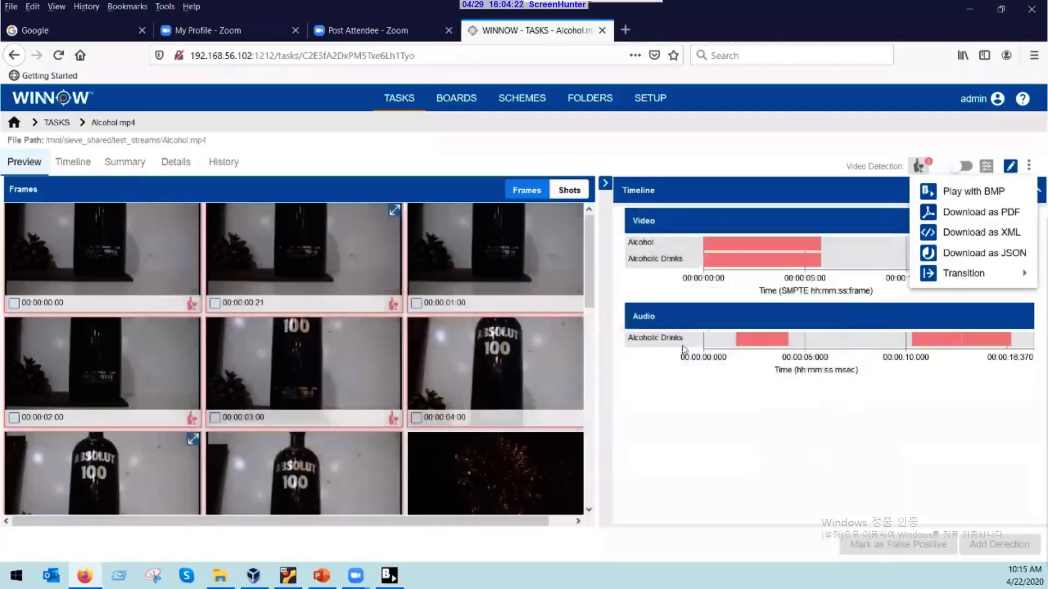
left_click(176, 171)
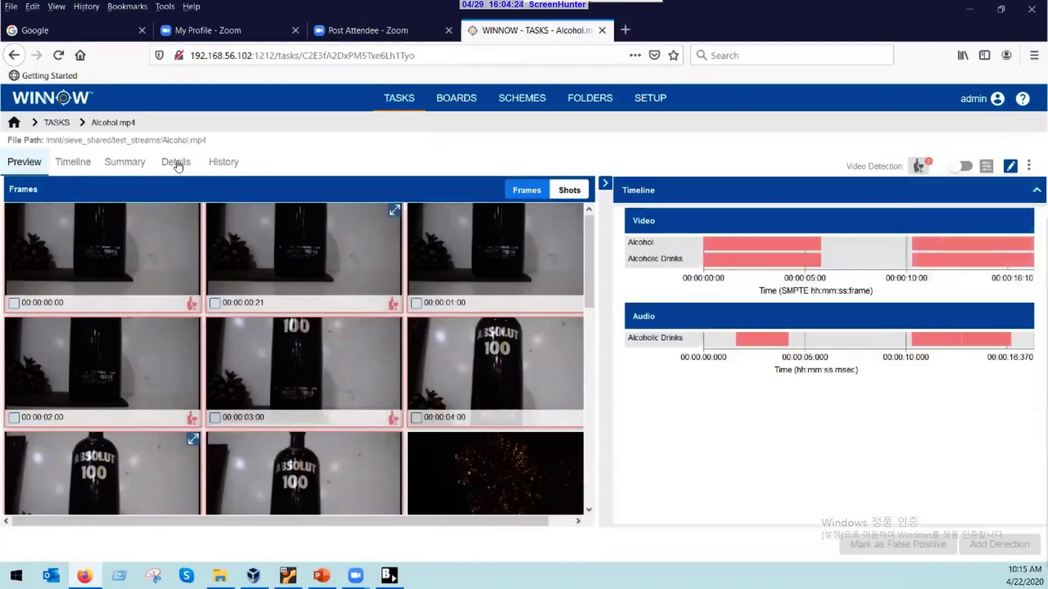
left_click(176, 167)
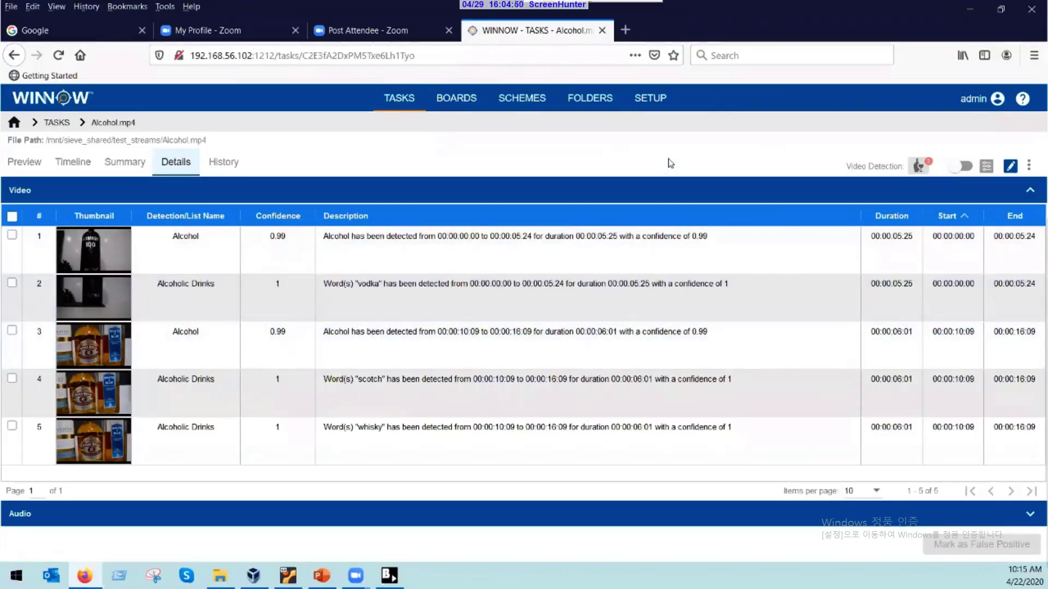
Step: View the configured content locations and check which location types can be registered, without registering one
left_click(650, 98)
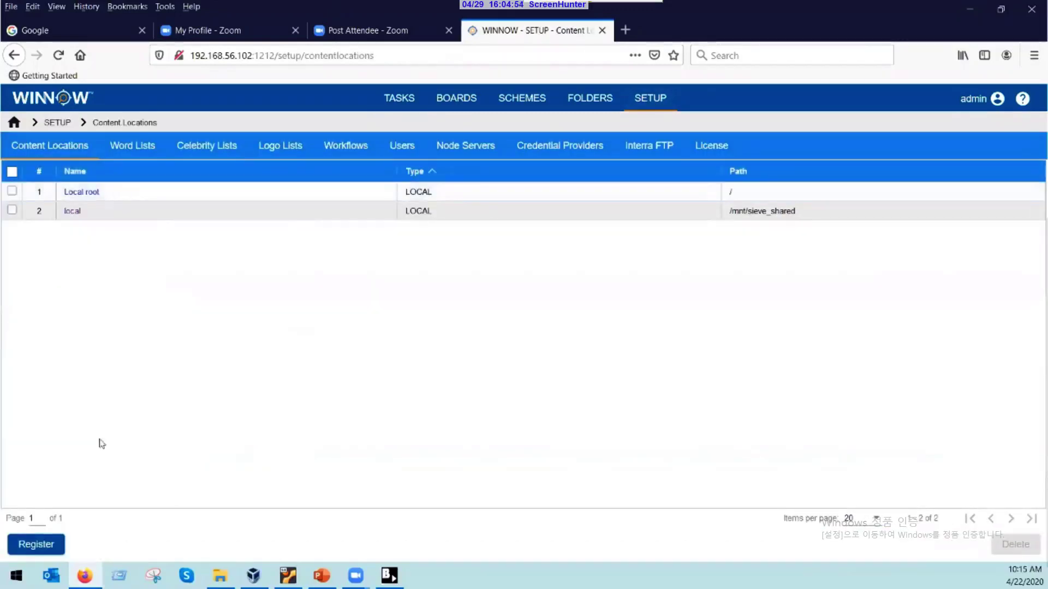
left_click(32, 545)
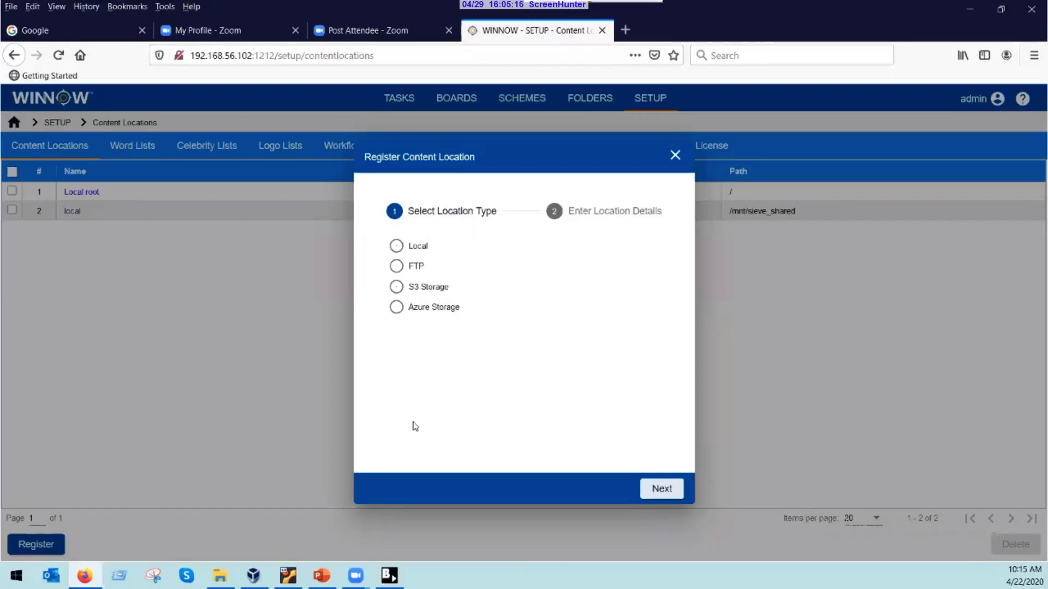
left_click(676, 157)
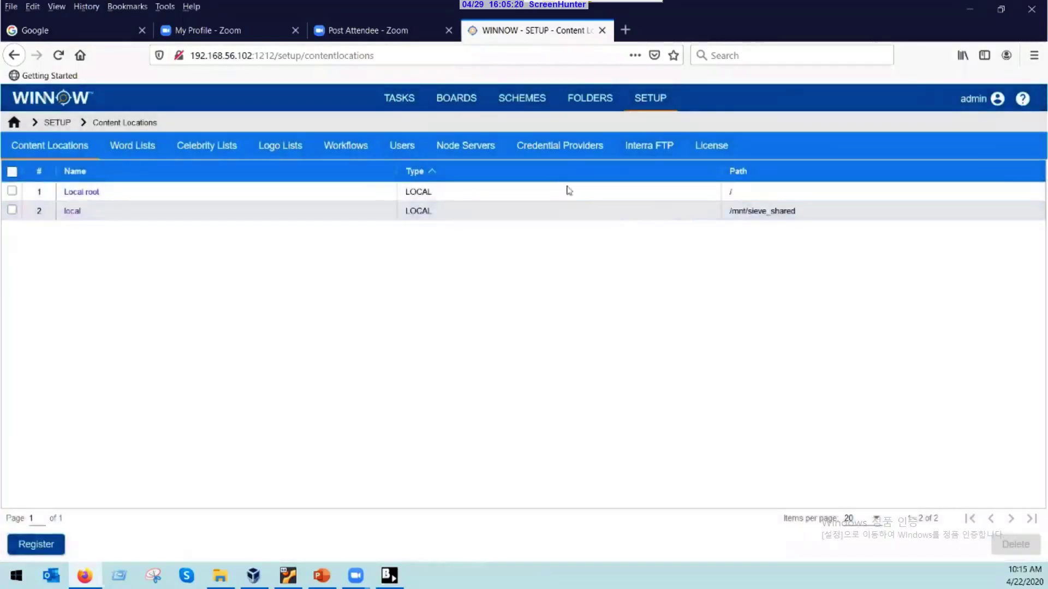
Step: Check the scheme and priority options for submitting Alcohol.mp4 from the test_streams folder as a task, without submitting it
left_click(612, 101)
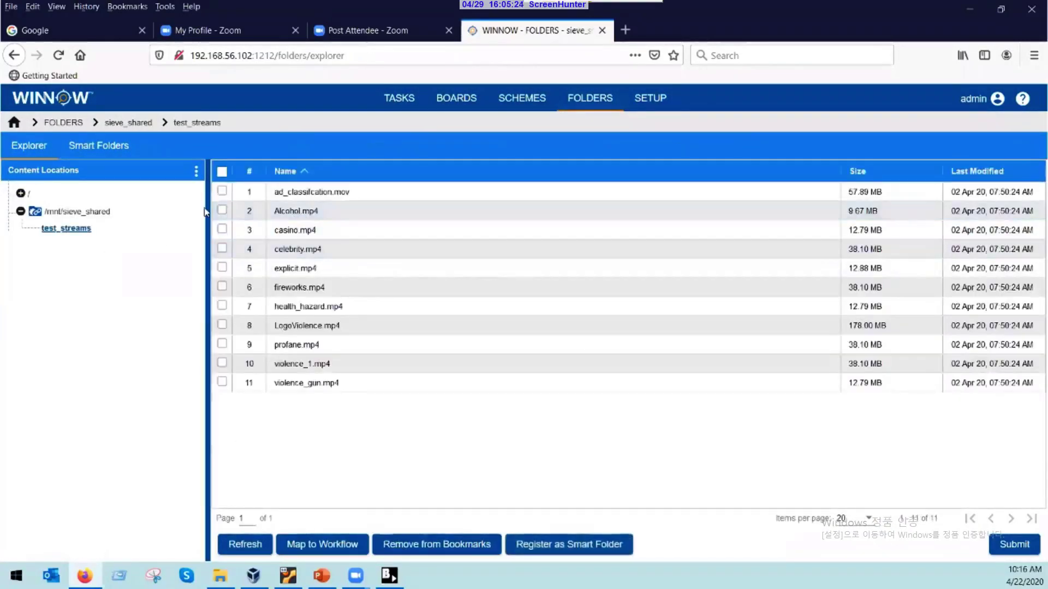
left_click(222, 210)
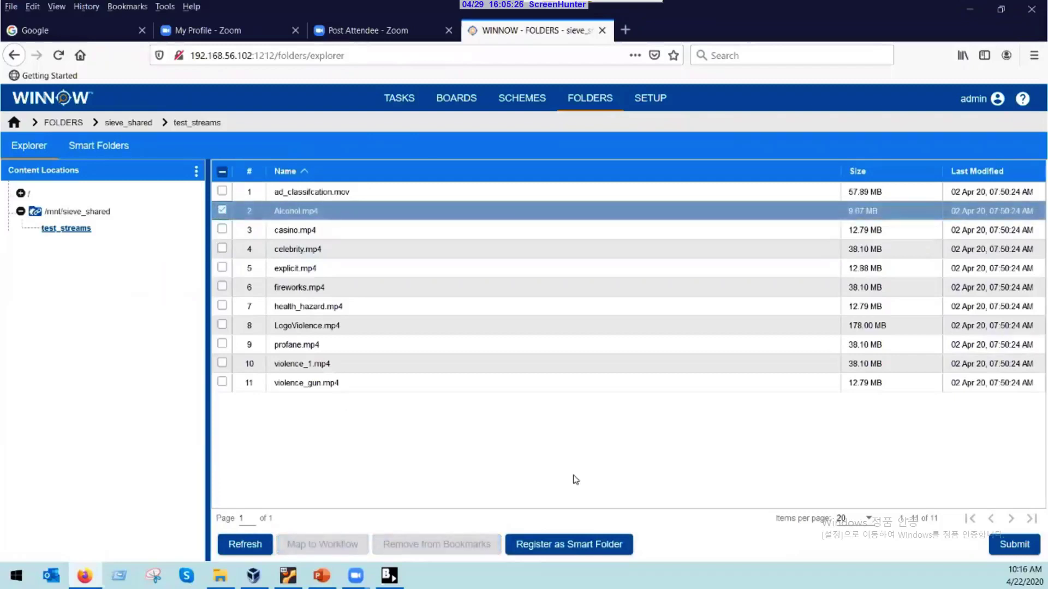
left_click(999, 552)
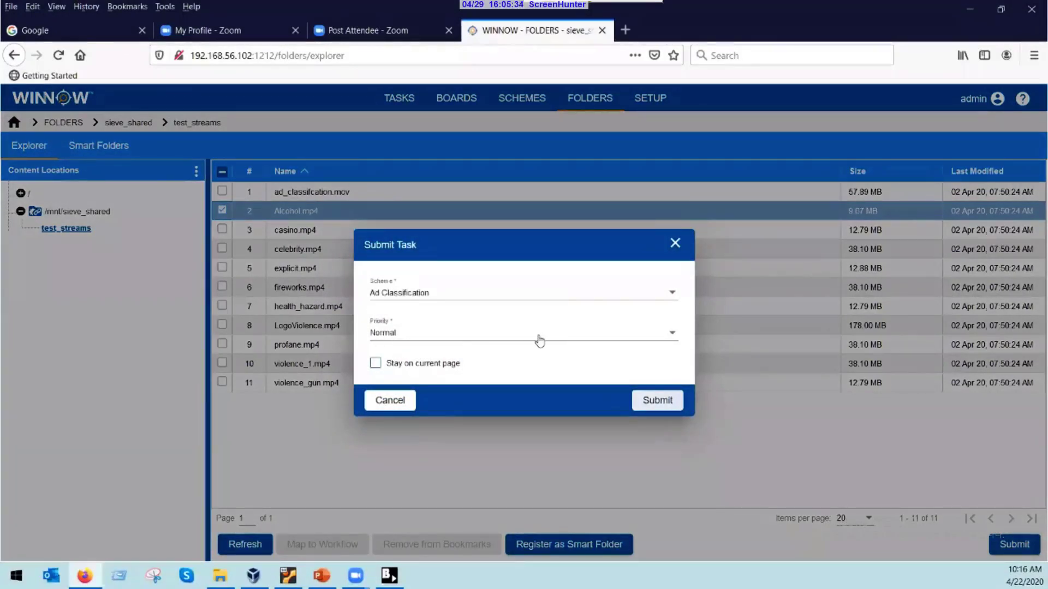
left_click(675, 243)
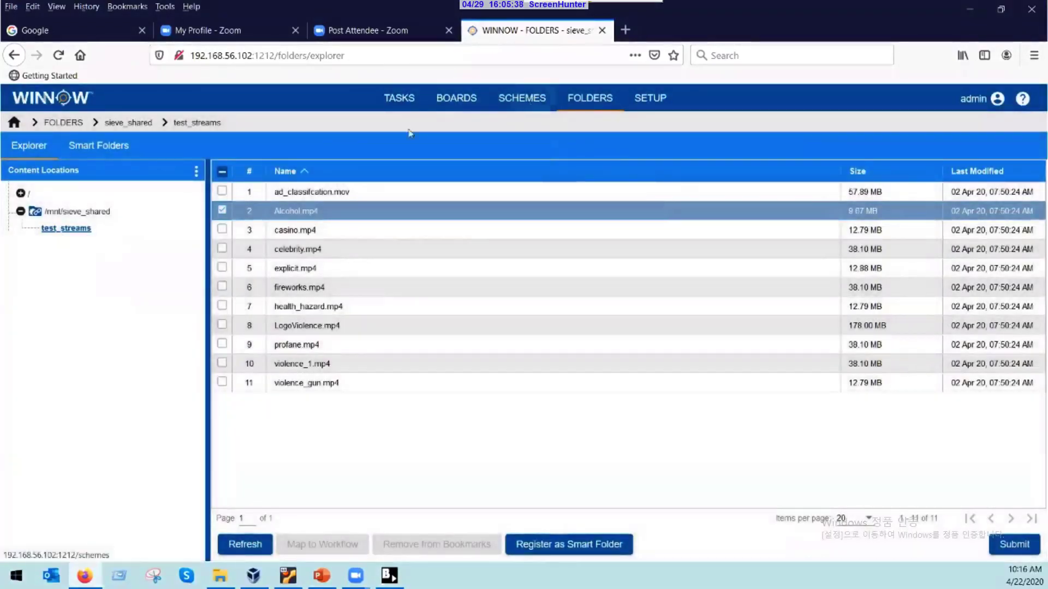
Step: Examine the detection categories and their sub-labels in the All scheme, from Content Classification through Others
left_click(522, 98)
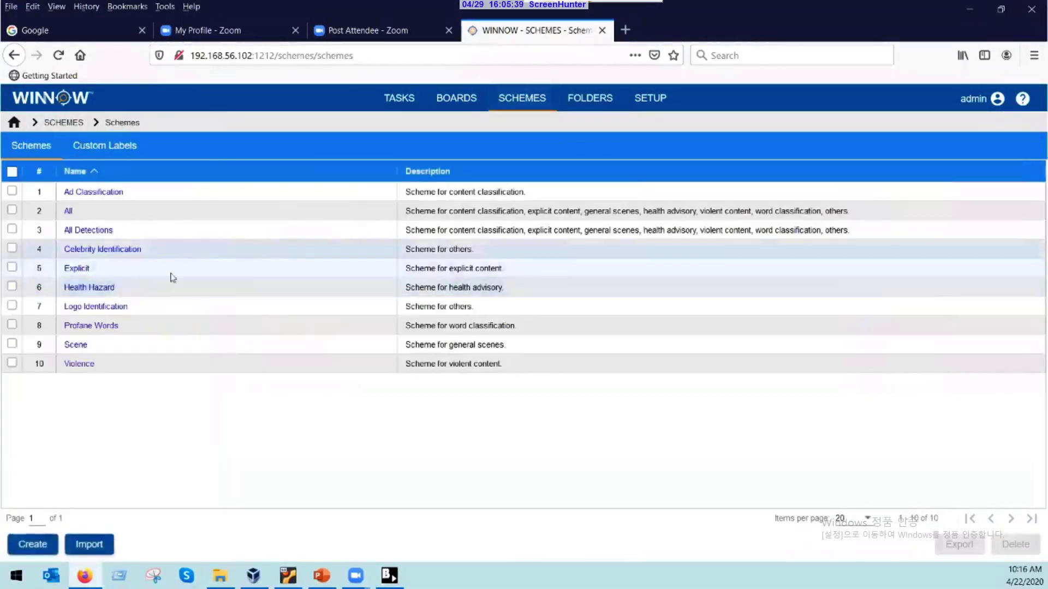
left_click(68, 211)
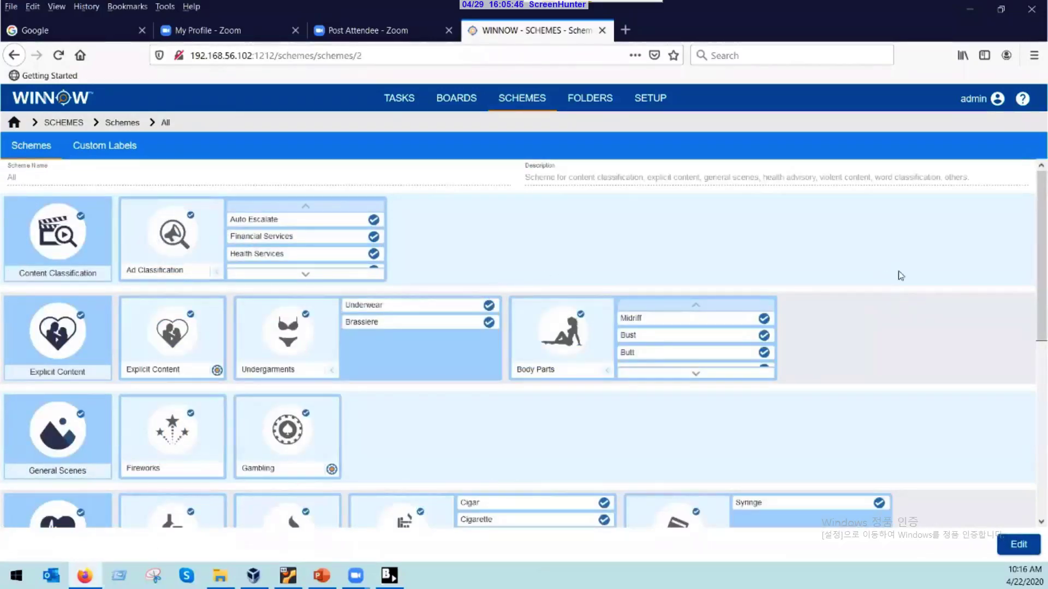
scroll(900, 275, "down", 1)
scroll(900, 276, "up", 1)
scroll(327, 259, "down", 2)
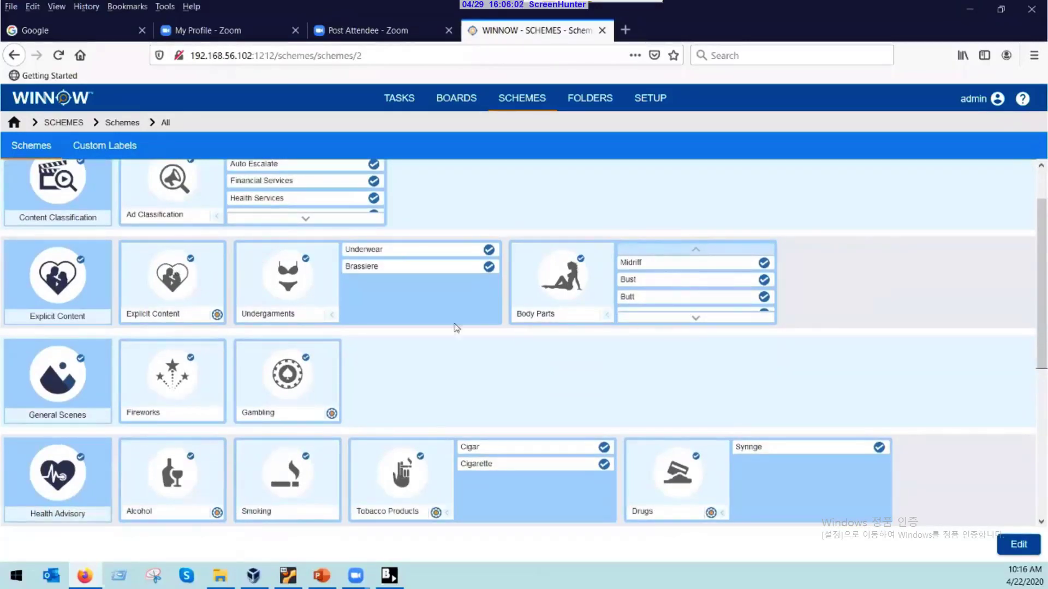
scroll(382, 390, "down", 2)
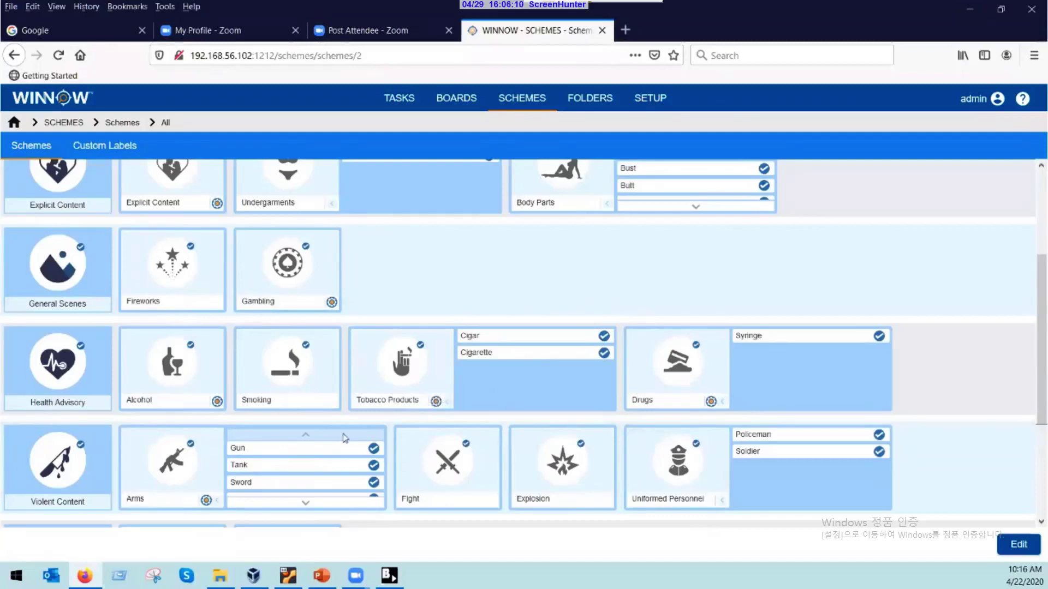
scroll(342, 445, "down", 2)
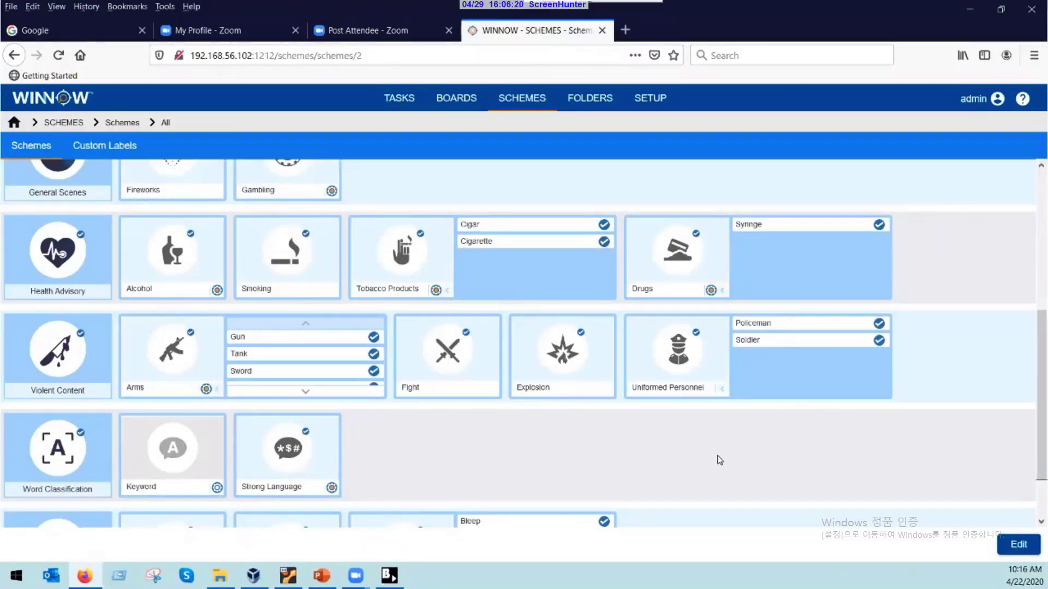
scroll(719, 459, "down", 2)
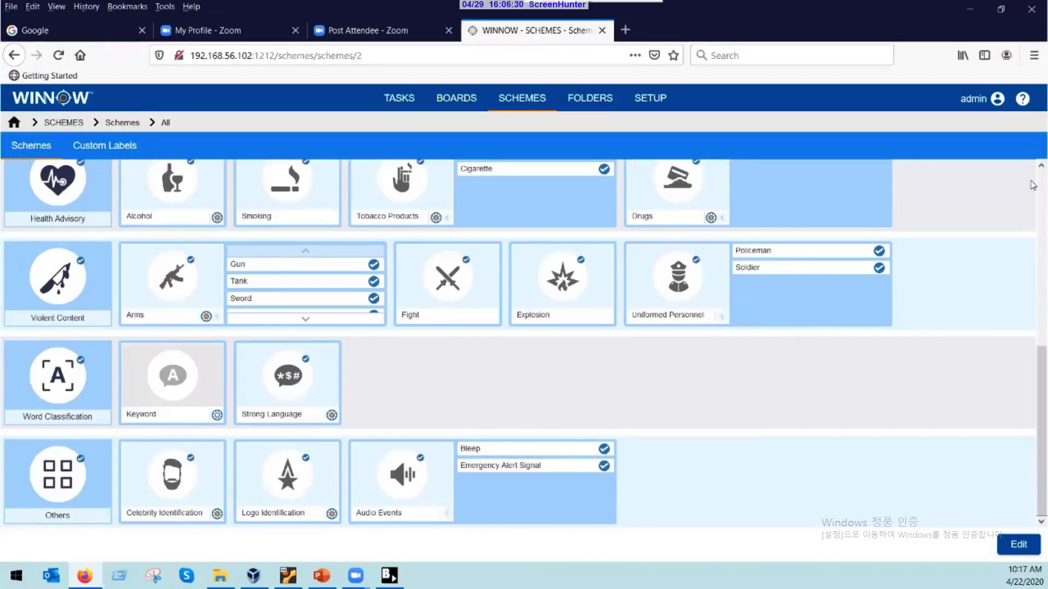
scroll(1033, 186, "up", 5)
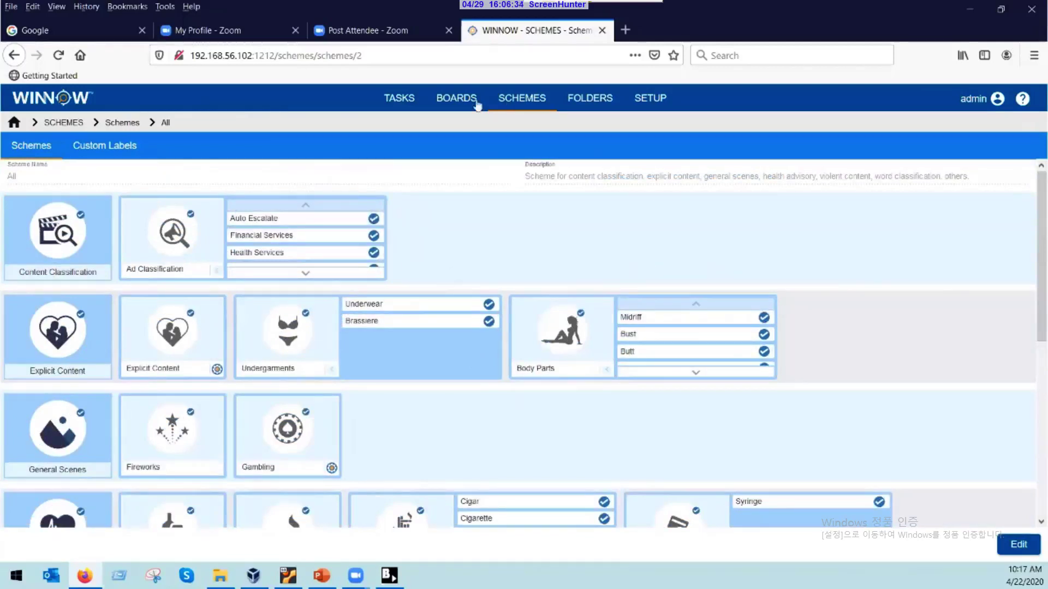
Step: View the workflow stages and their tasks on the Review Board, and return to the list of all tasks
left_click(453, 104)
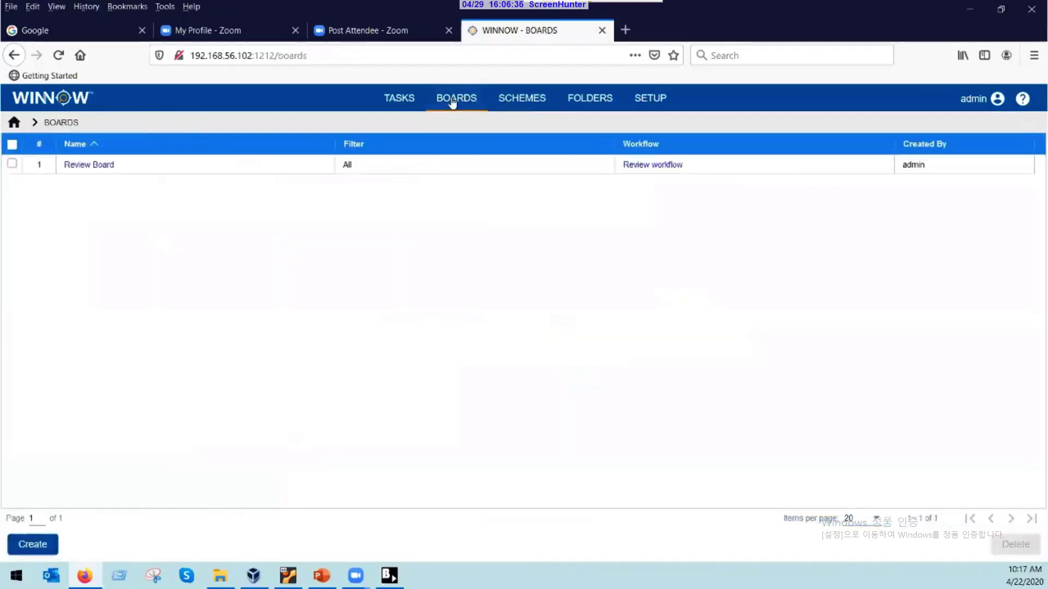
left_click(93, 165)
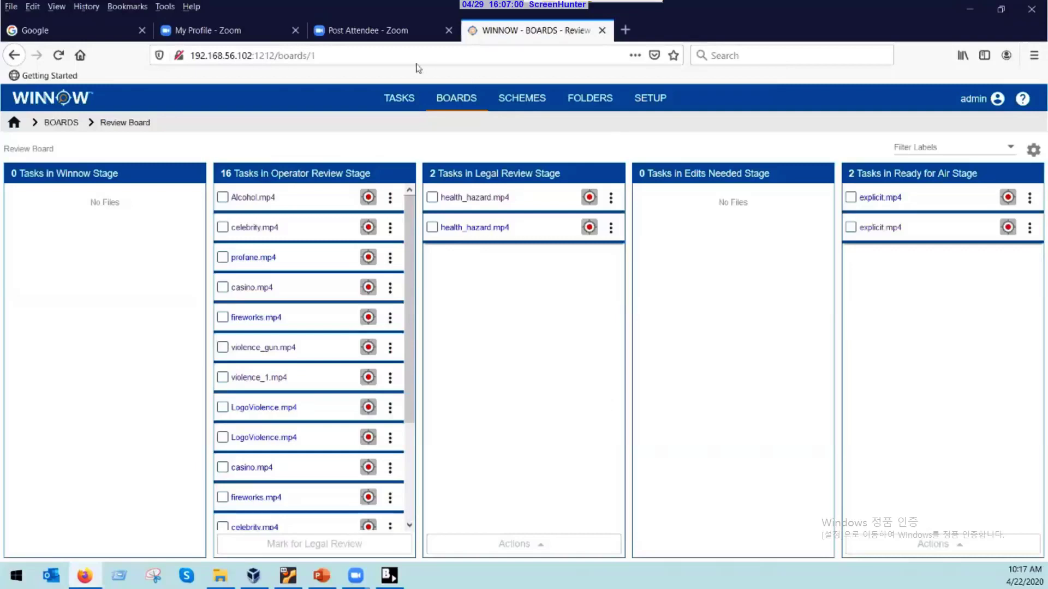
left_click(398, 98)
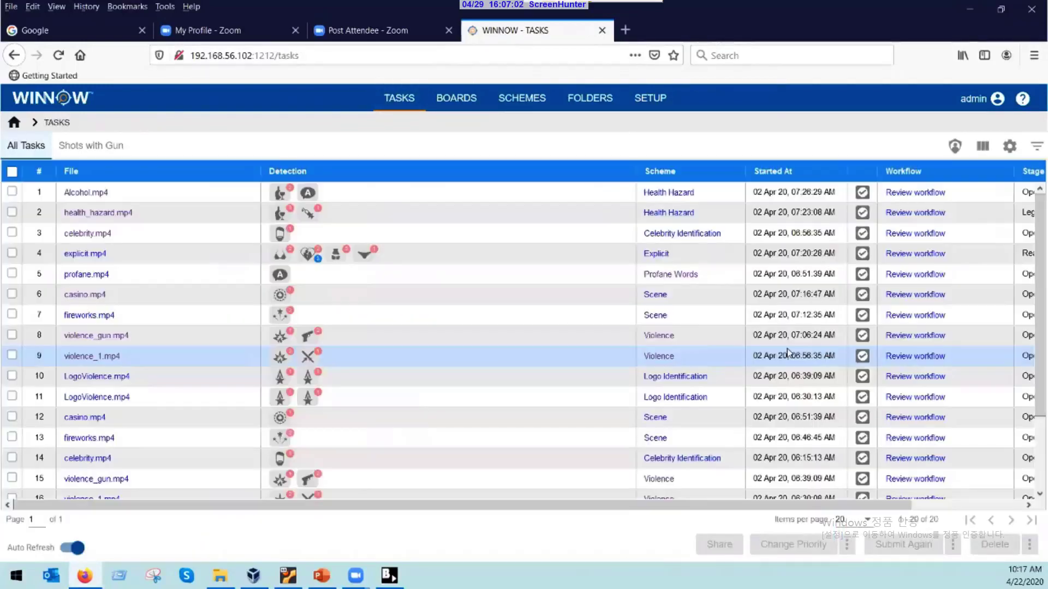